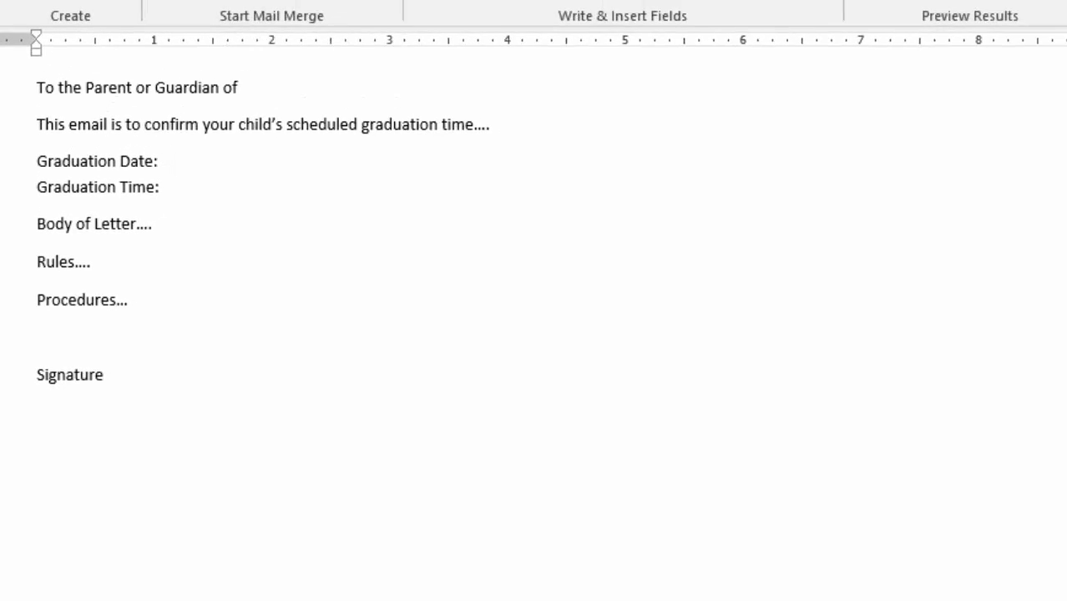
# Switch to the MergeData workbook in Excel and fill the GradTime column down from 8:00 AM and 8:15 AM at 15-minute intervals.
pyautogui.click(749, 586)
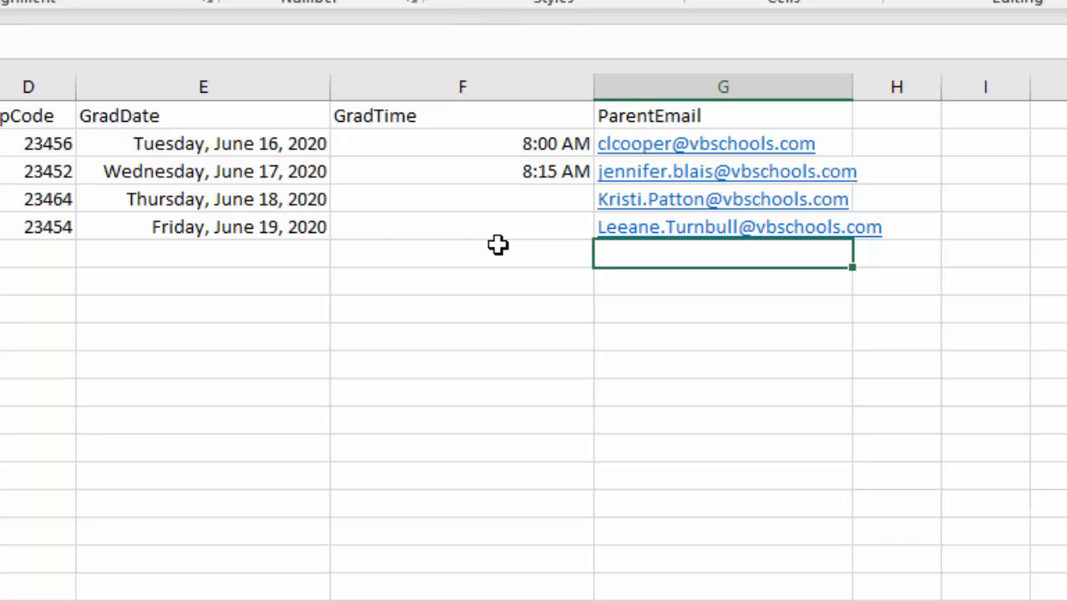
pyautogui.click(489, 145)
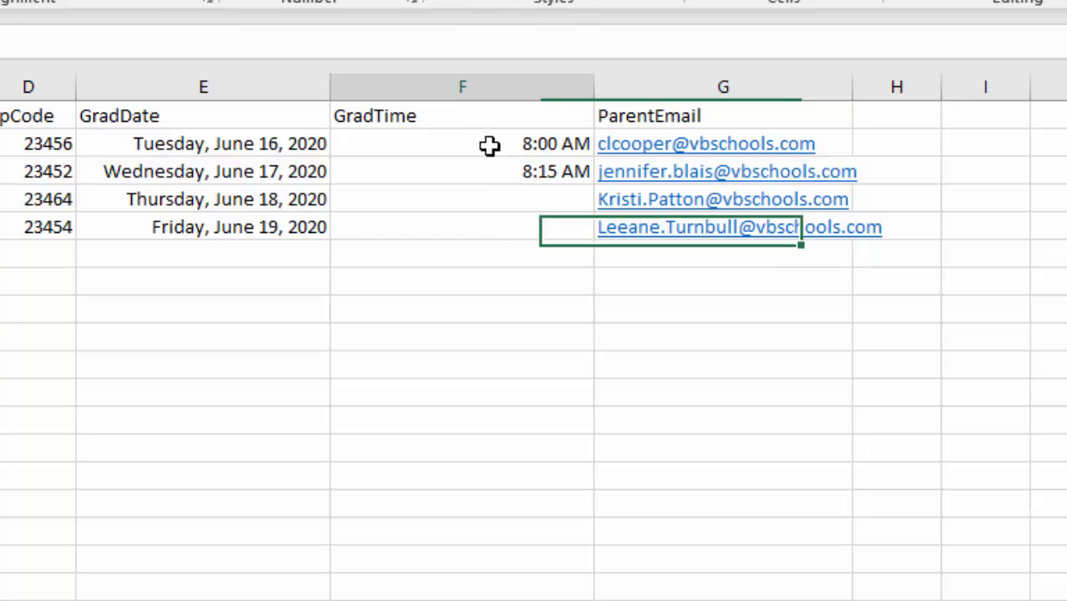
pyautogui.moveTo(490, 145); pyautogui.dragTo(489, 172)
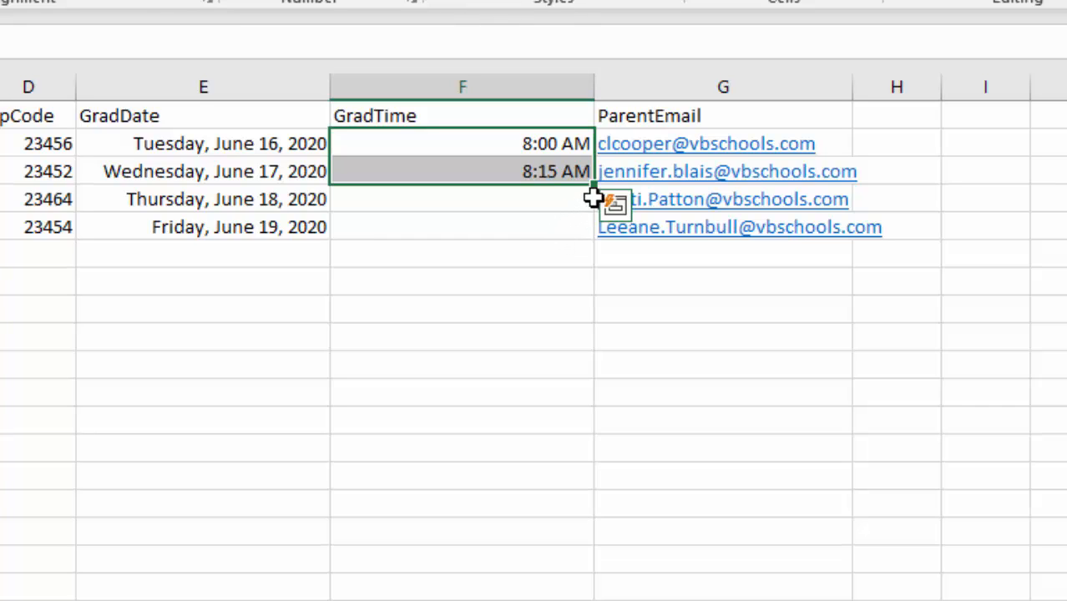
pyautogui.moveTo(596, 183); pyautogui.dragTo(551, 600)
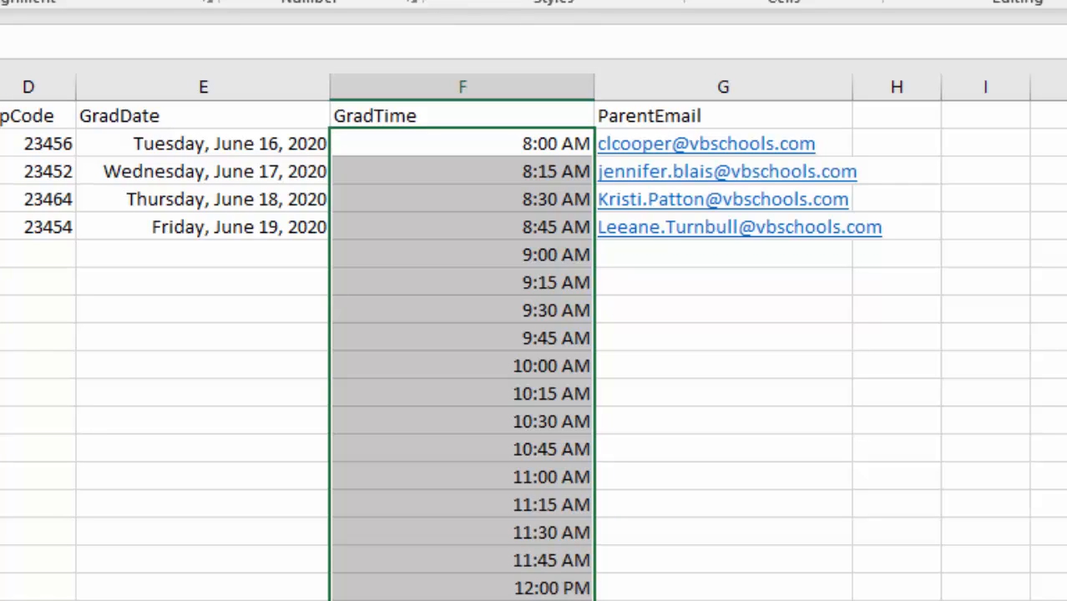
# Clear the surplus GradTime entries from 9:00 AM onward, below the last student record.
pyautogui.click(687, 599)
pyautogui.moveTo(568, 600); pyautogui.dragTo(566, 258)
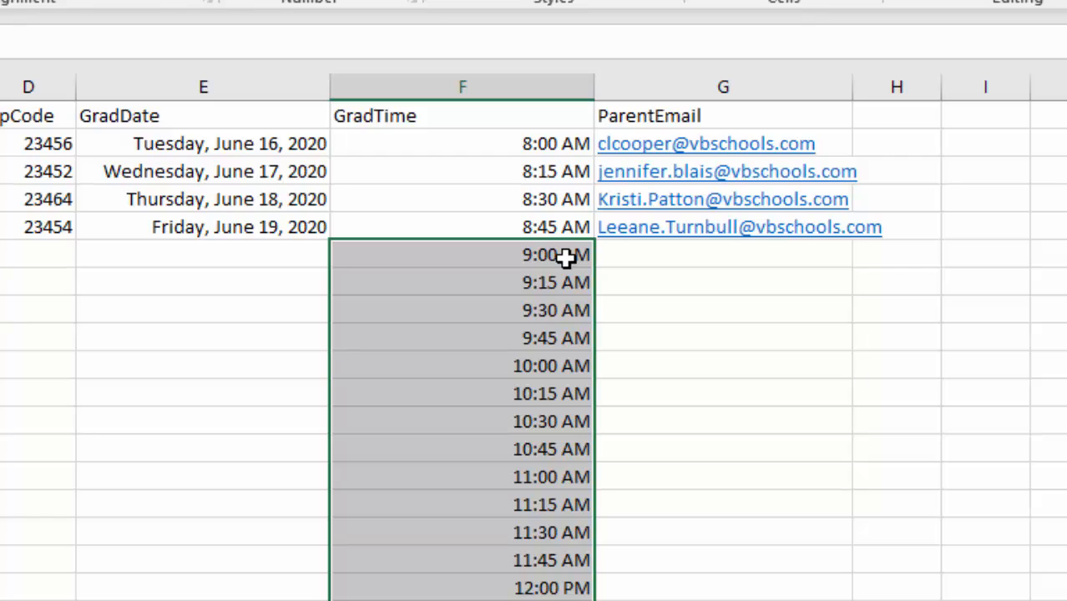
pyautogui.click(782, 541)
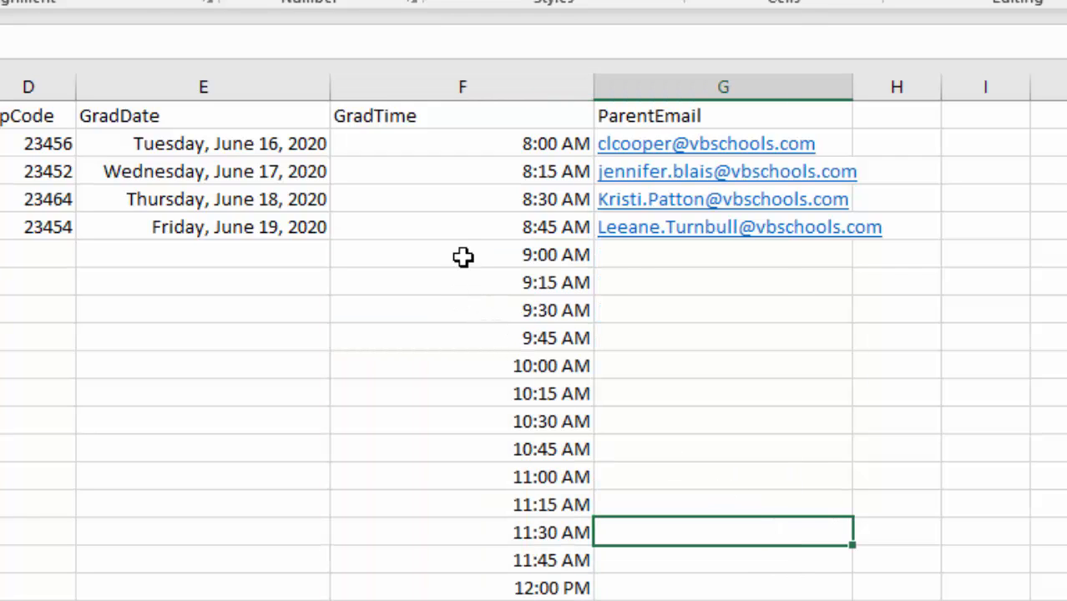
pyautogui.moveTo(468, 254); pyautogui.dragTo(446, 565)
pyautogui.press('Delete')
pyautogui.click(639, 506)
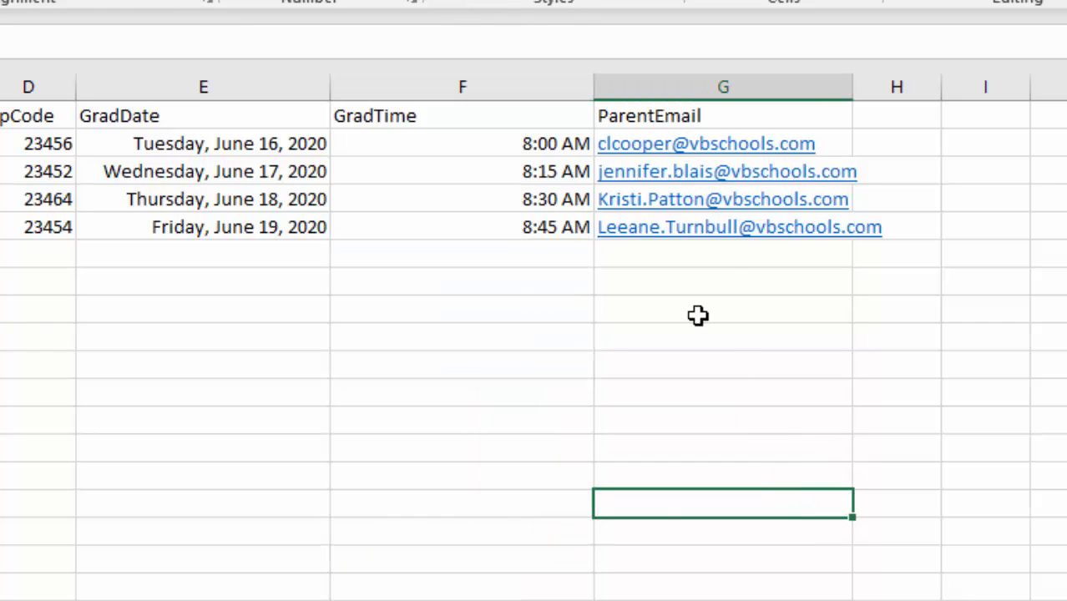
pyautogui.moveTo(547, 144); pyautogui.dragTo(543, 172)
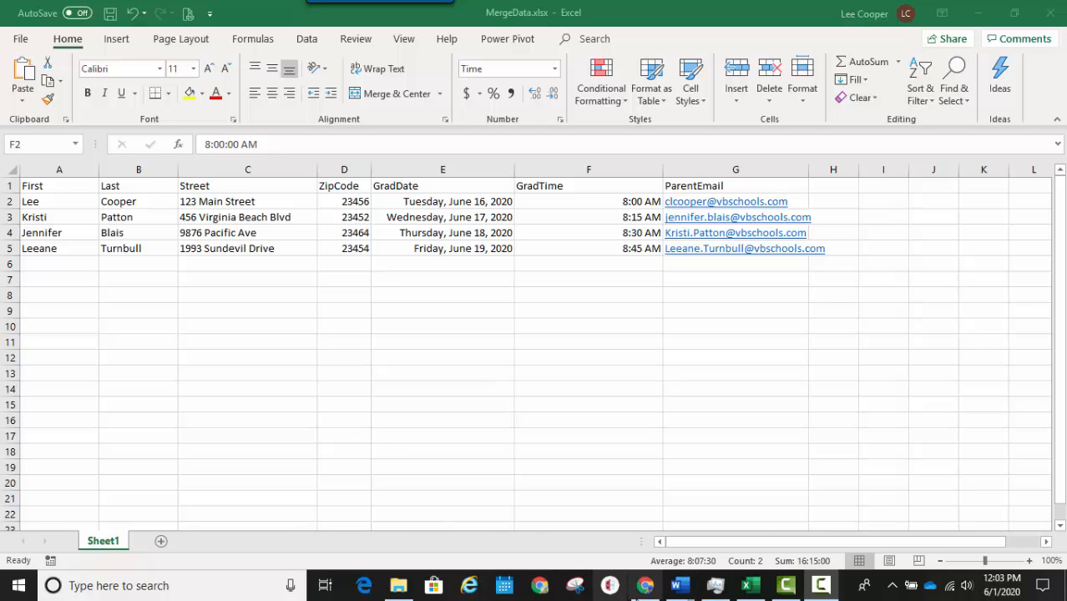
# Switch to MergeStarter.docx in Word and set the mail merge type to E-mail Messages.
pyautogui.click(683, 587)
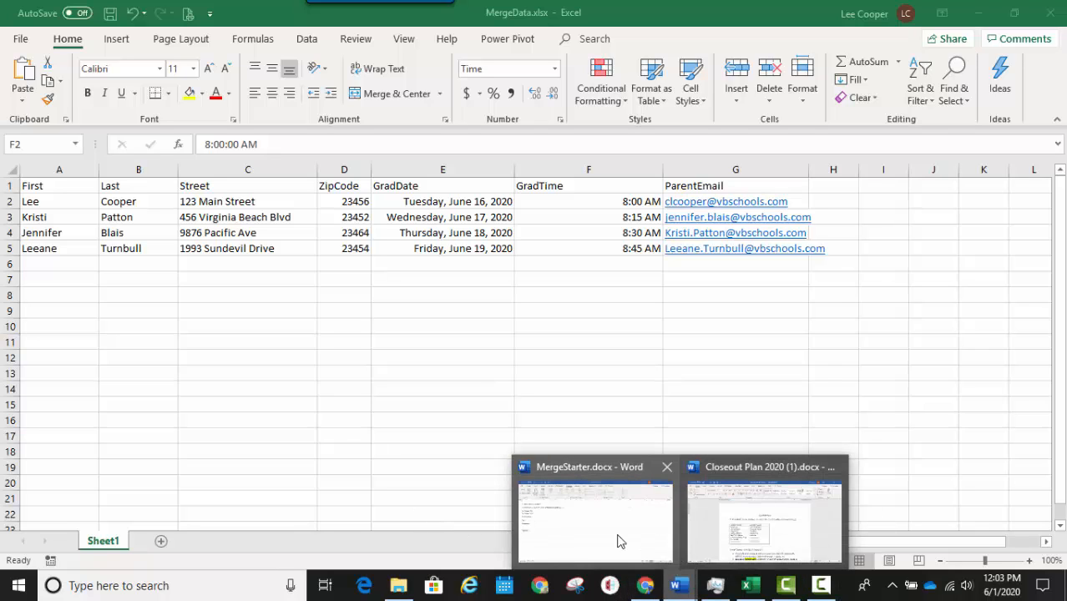
pyautogui.click(603, 558)
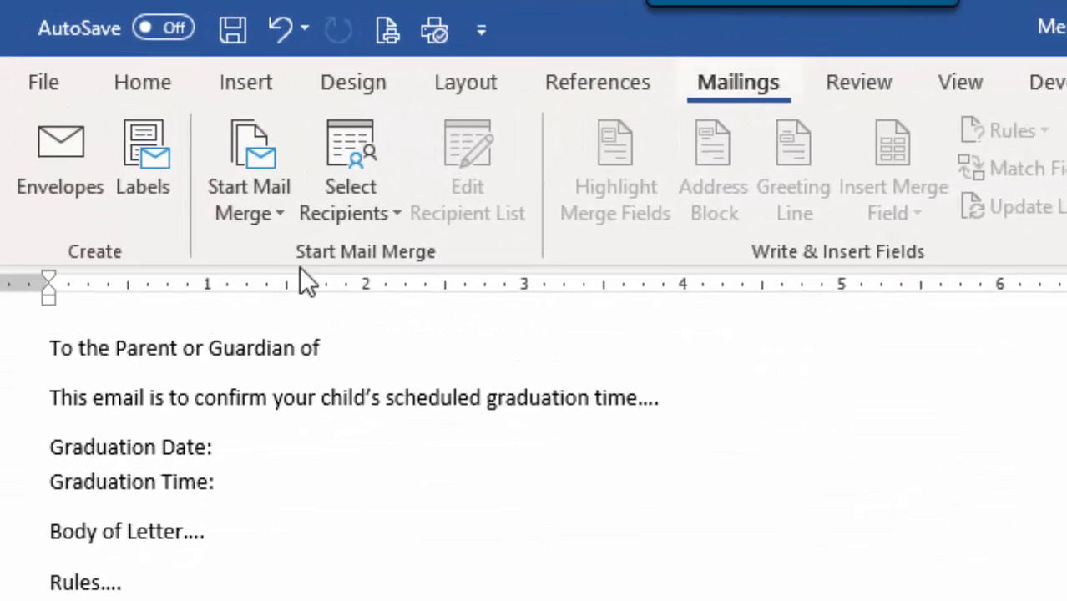
pyautogui.click(163, 82)
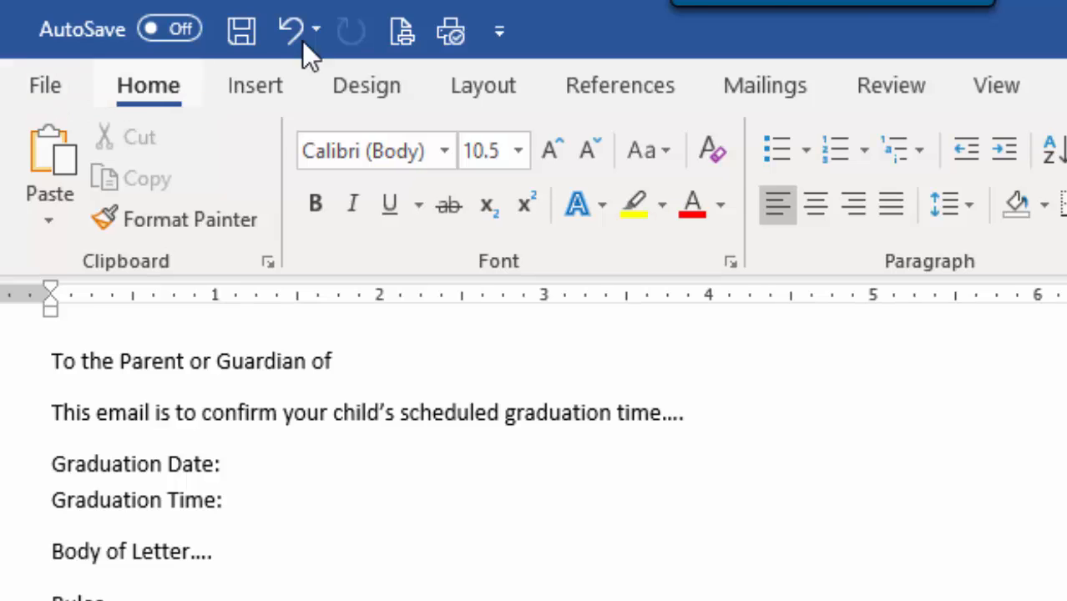
pyautogui.click(784, 90)
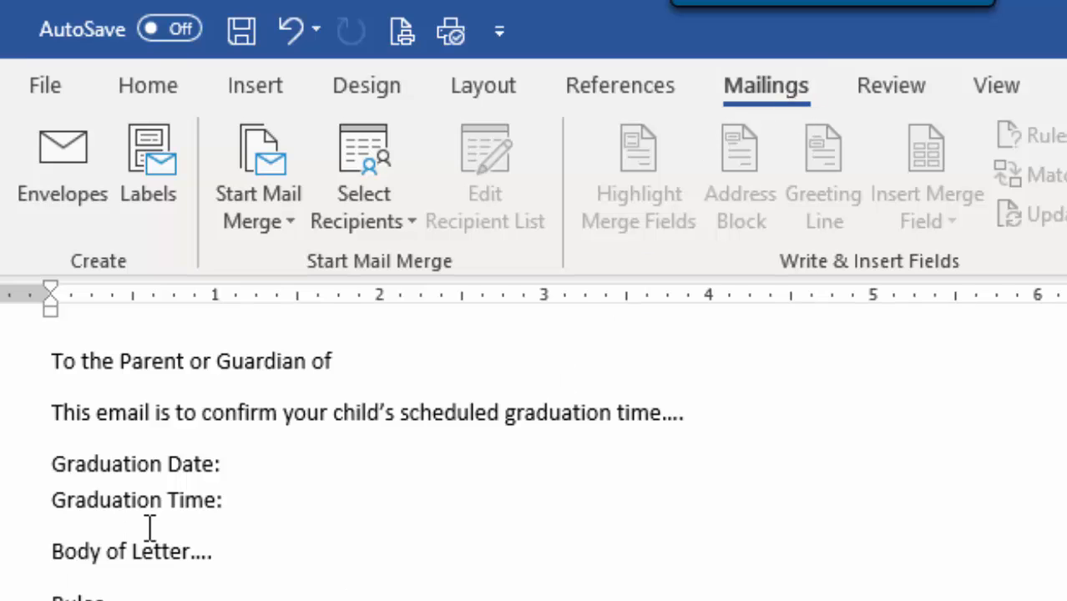
pyautogui.click(254, 171)
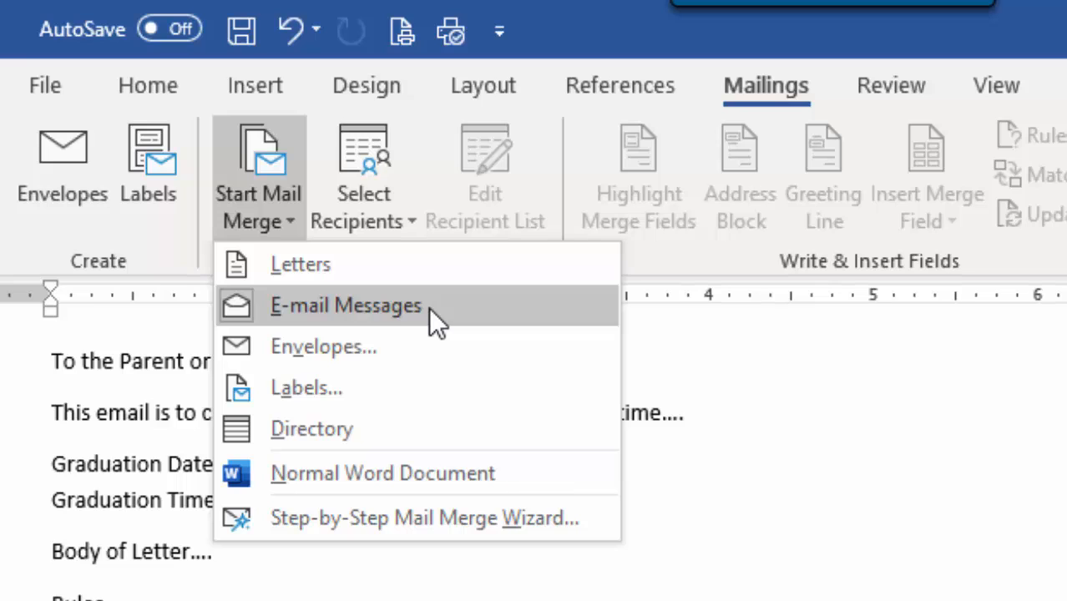
pyautogui.click(432, 309)
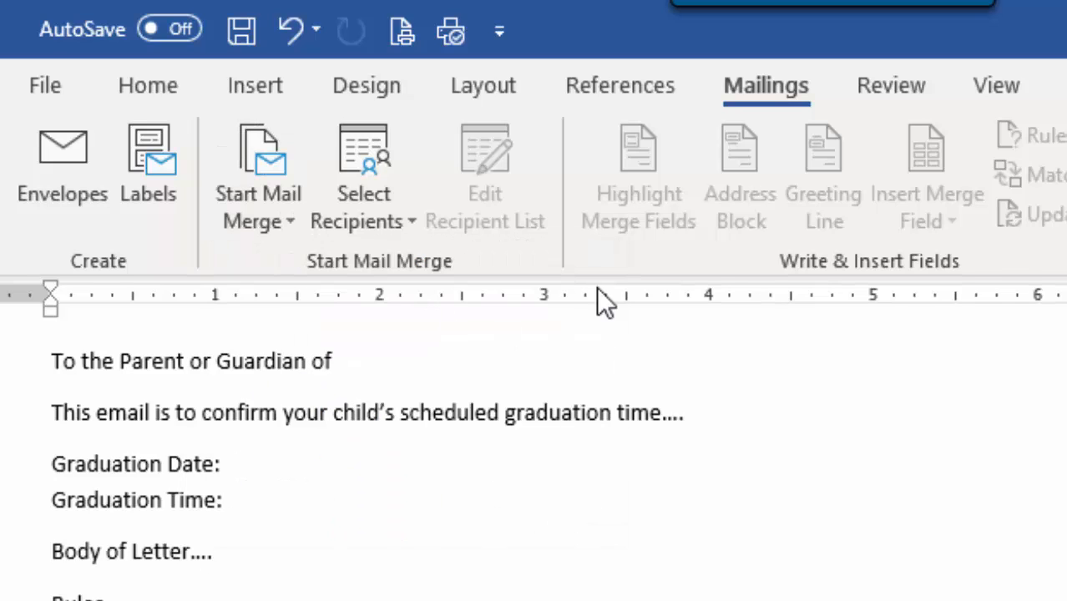
# Use the existing list MergeData.xlsx from Downloads as recipients, choosing the Sheet1$ table with column headers in its first row.
pyautogui.click(357, 179)
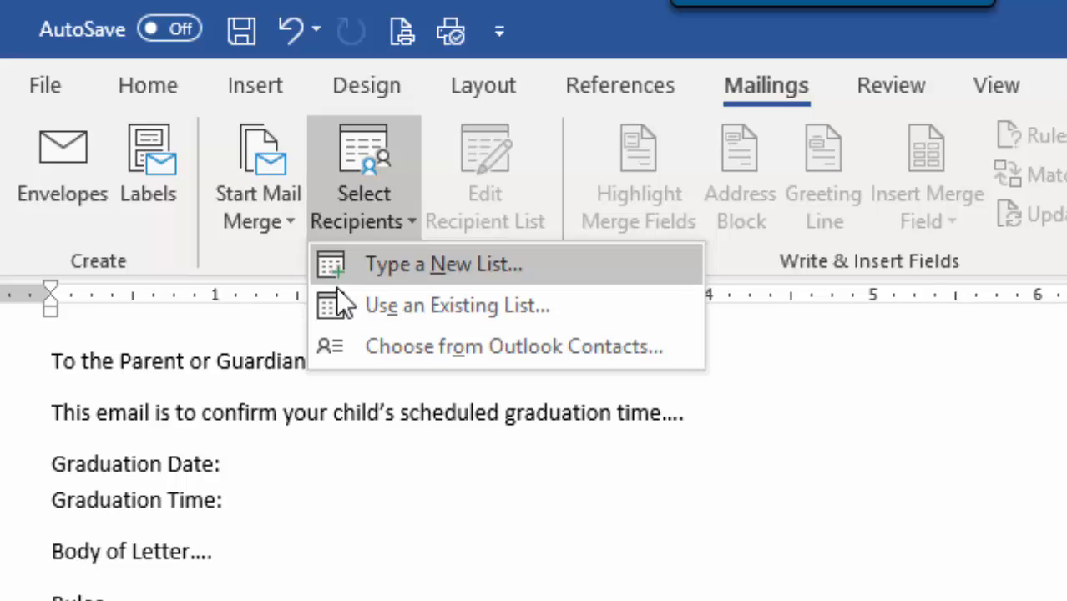
pyautogui.click(443, 309)
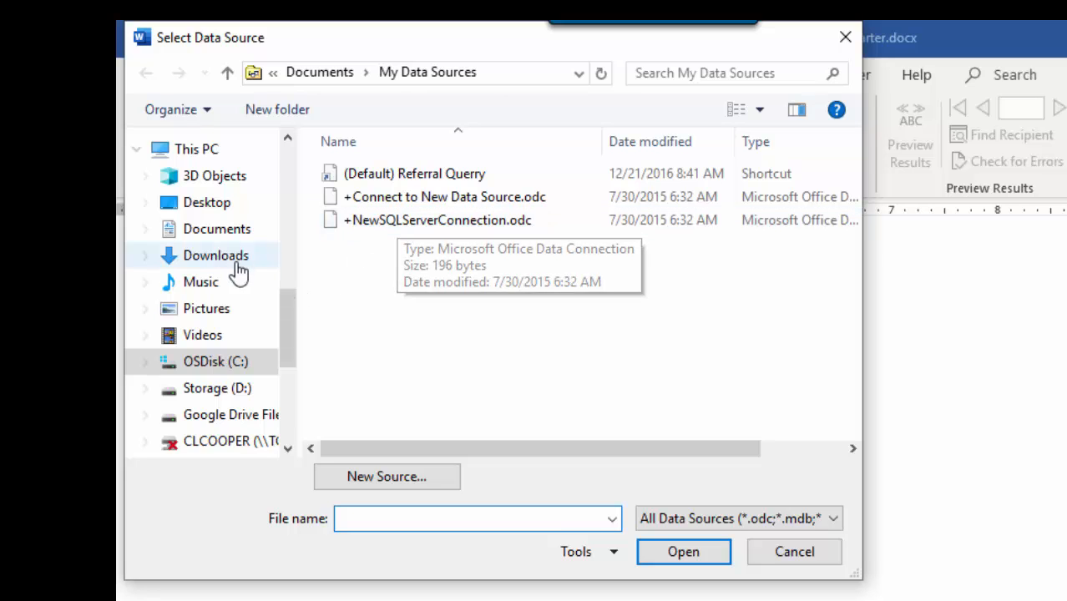
pyautogui.click(219, 230)
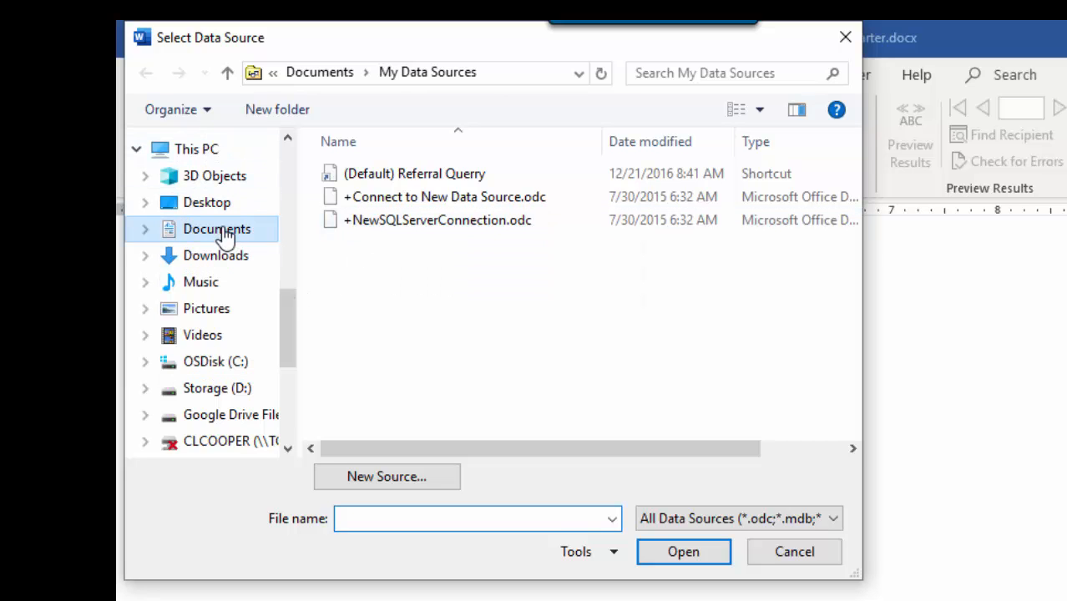
pyautogui.click(209, 259)
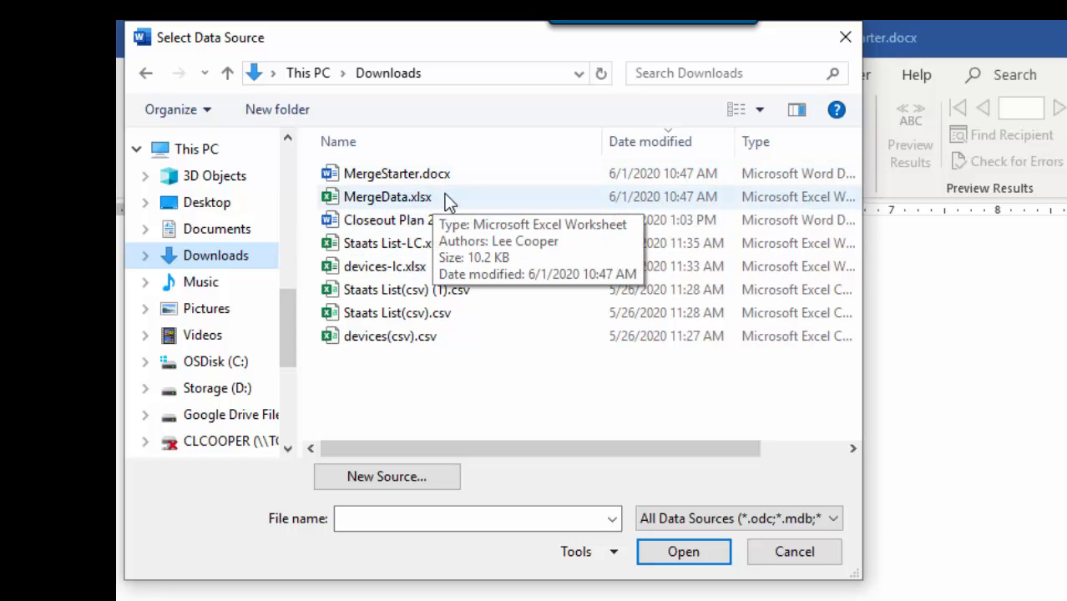
pyautogui.doubleClick(390, 202)
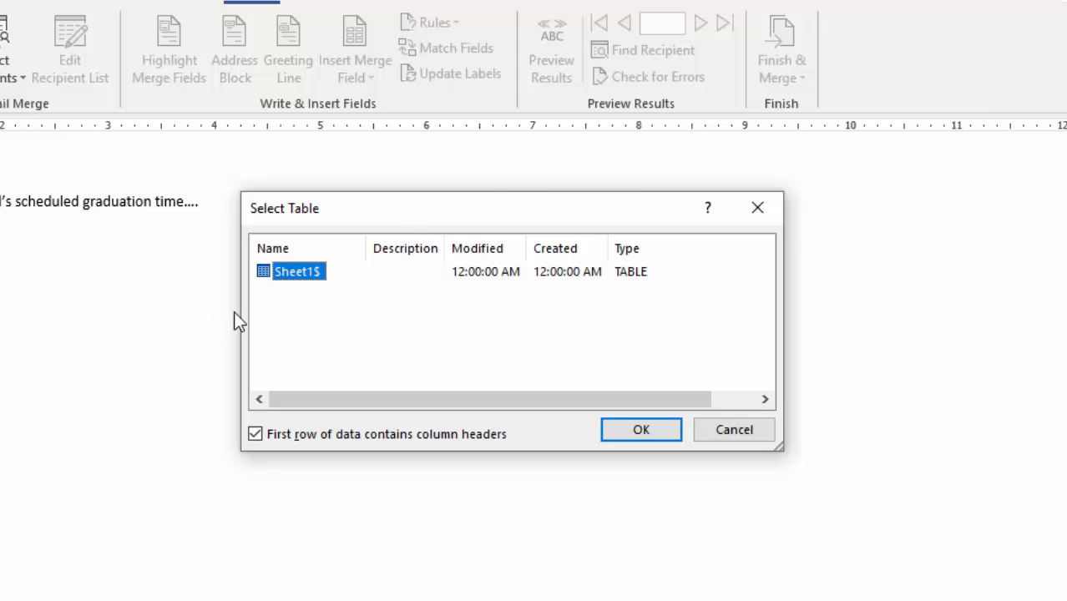
pyautogui.click(279, 283)
pyautogui.click(269, 274)
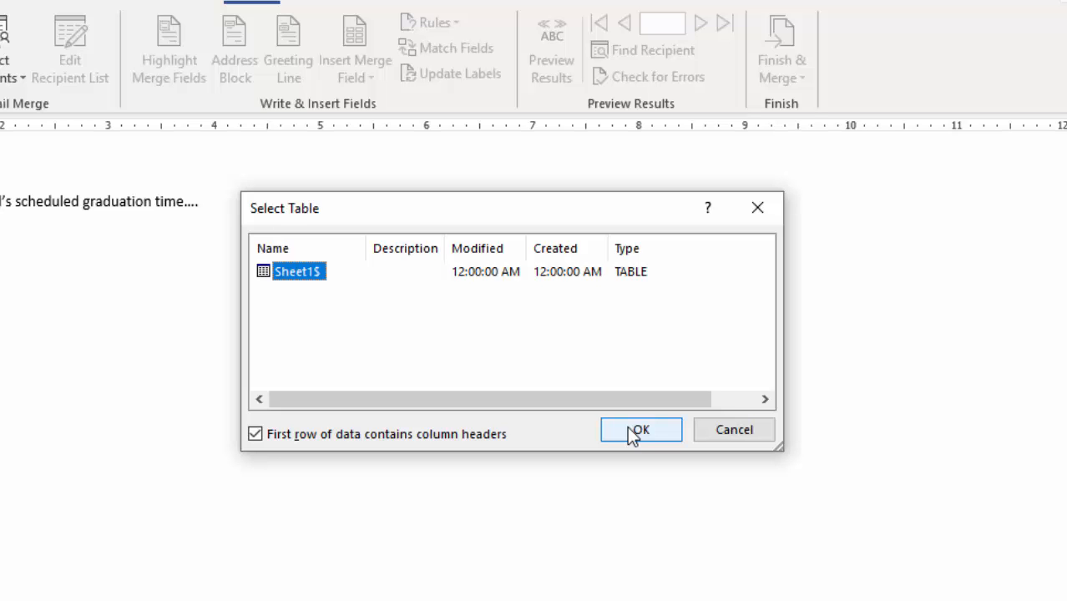
pyautogui.click(633, 433)
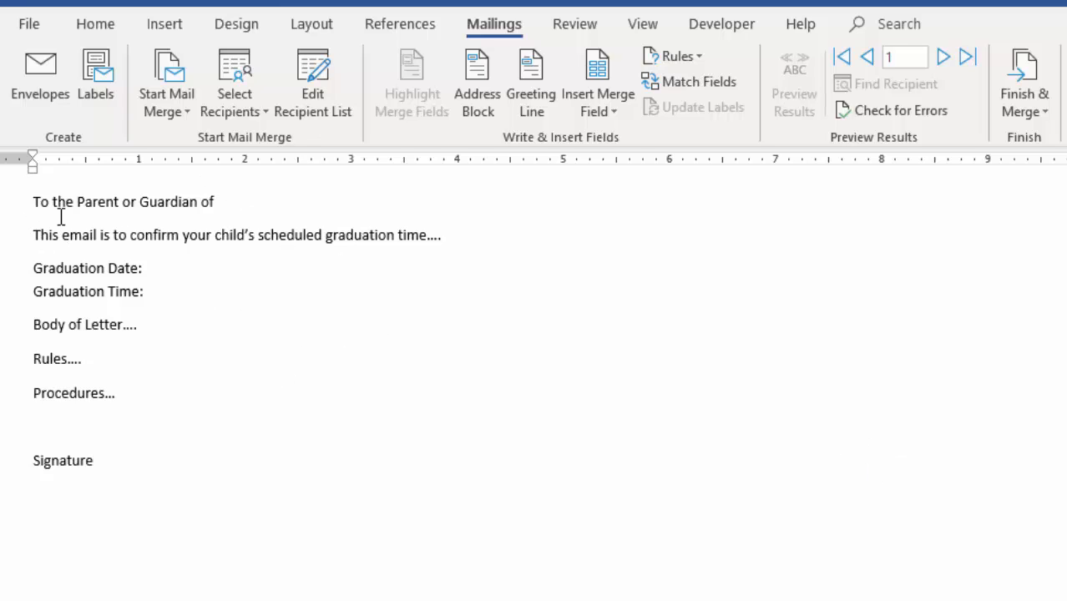
# Insert the First and Last merge fields, separated by a space, after "To the Parent or Guardian of".
pyautogui.click(234, 199)
pyautogui.click(603, 111)
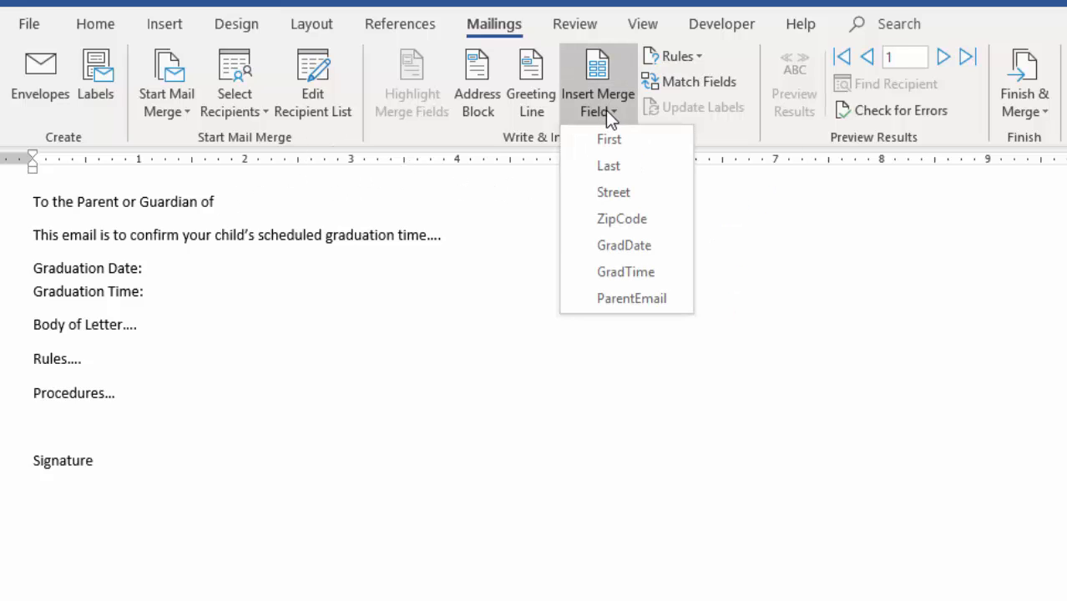
pyautogui.click(615, 142)
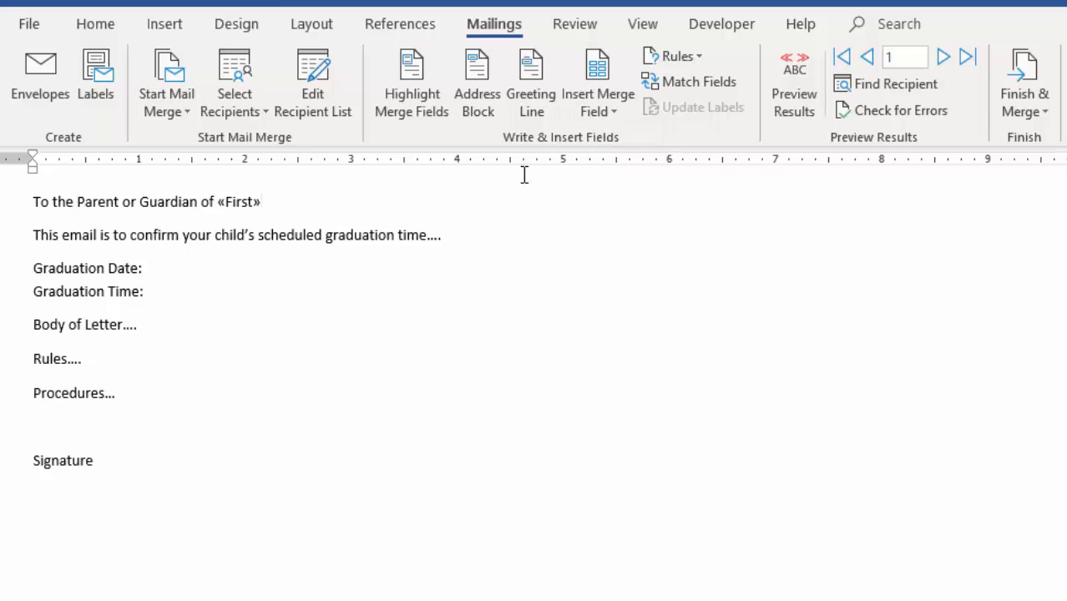
pyautogui.click(579, 111)
pyautogui.click(616, 169)
# Insert the GradDate merge field after "Graduation Date:" and the GradTime merge field after "Graduation Time:".
pyautogui.click(161, 267)
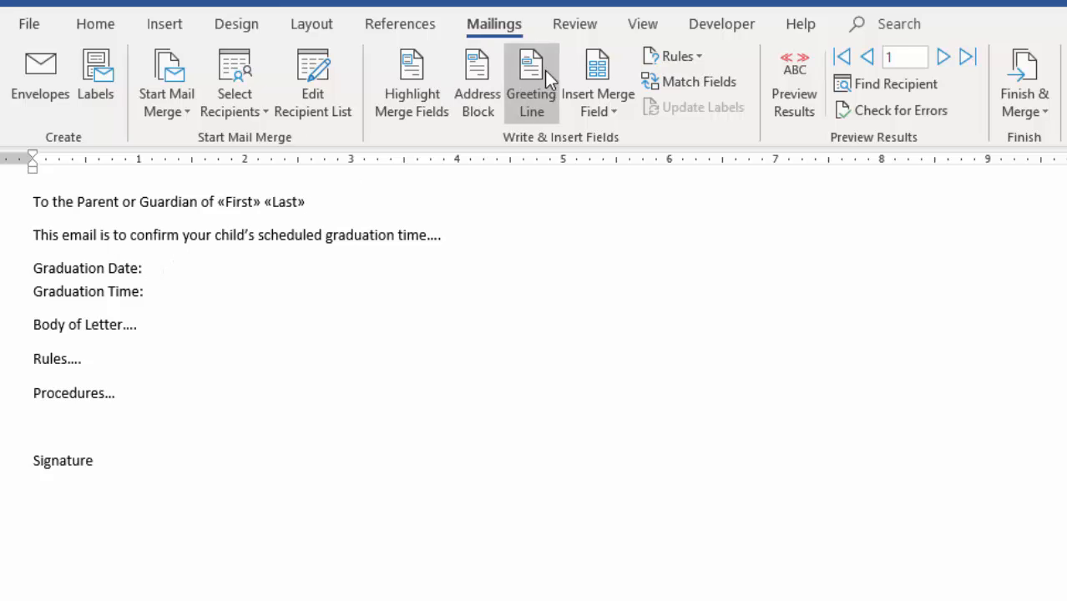
pyautogui.click(596, 104)
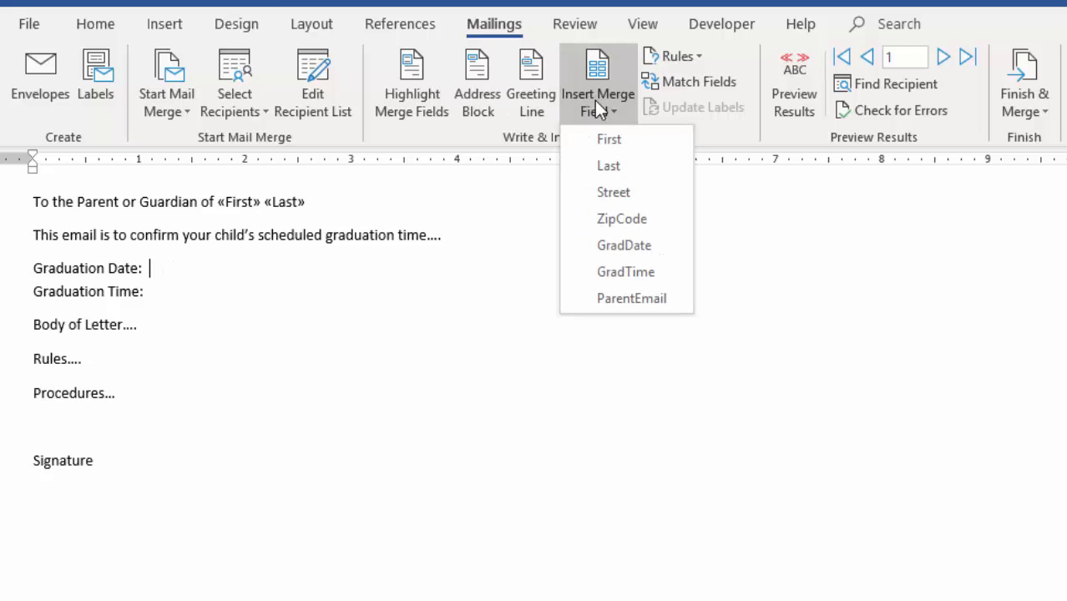
pyautogui.click(640, 246)
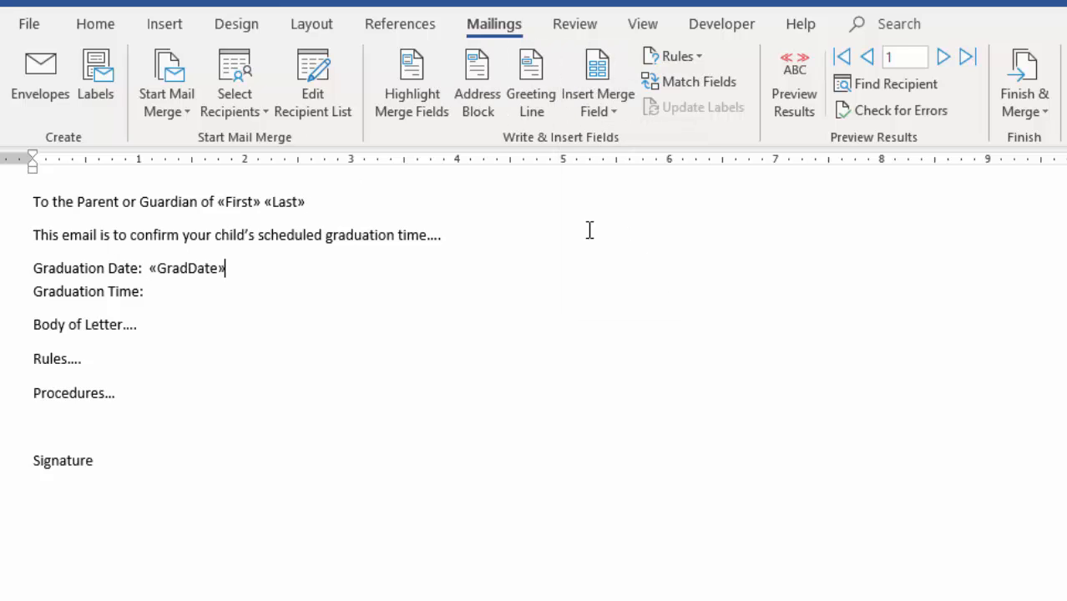
pyautogui.click(174, 292)
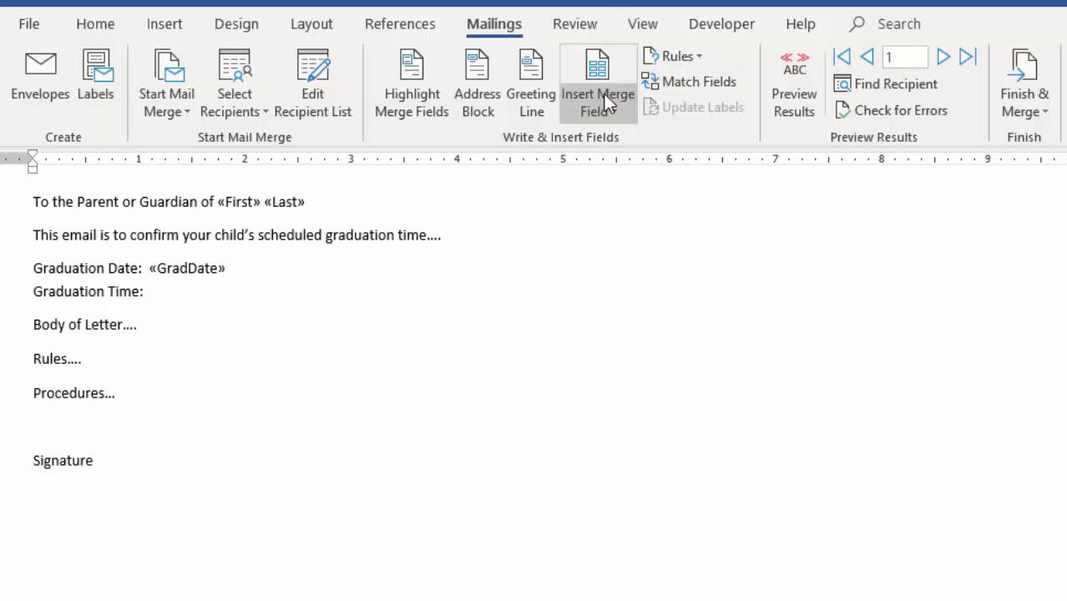
pyautogui.click(618, 111)
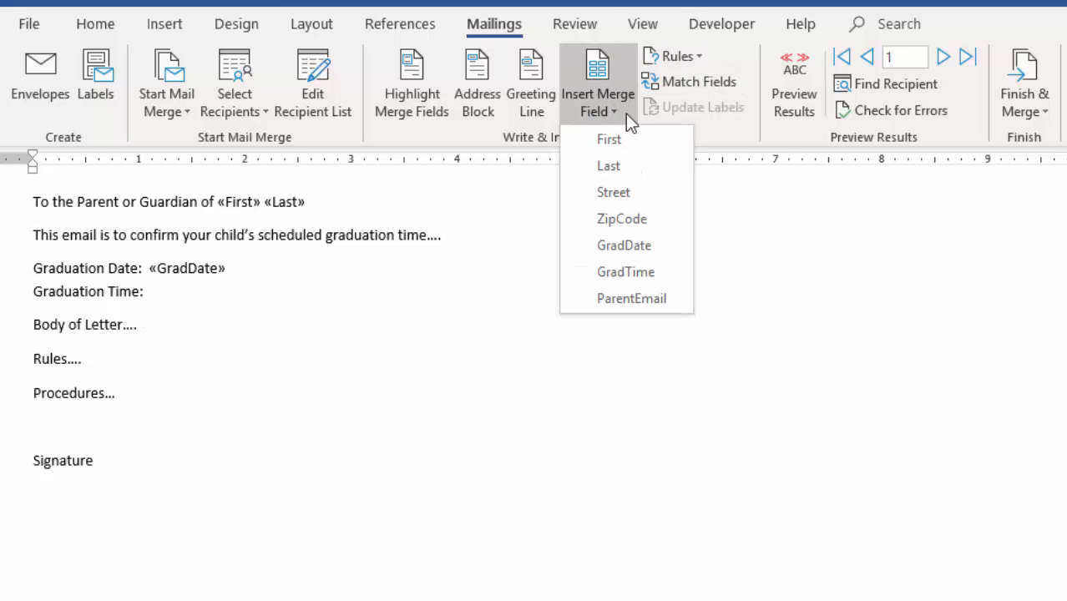
pyautogui.click(639, 272)
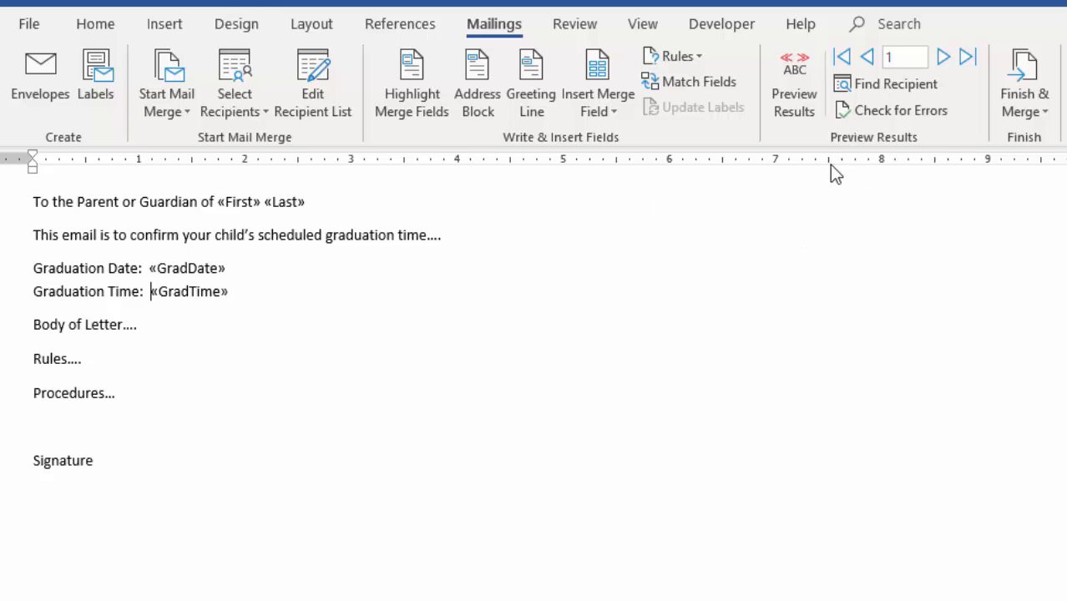
# Preview the merge results, going through the records up to the fourth and back to the first.
pyautogui.click(800, 104)
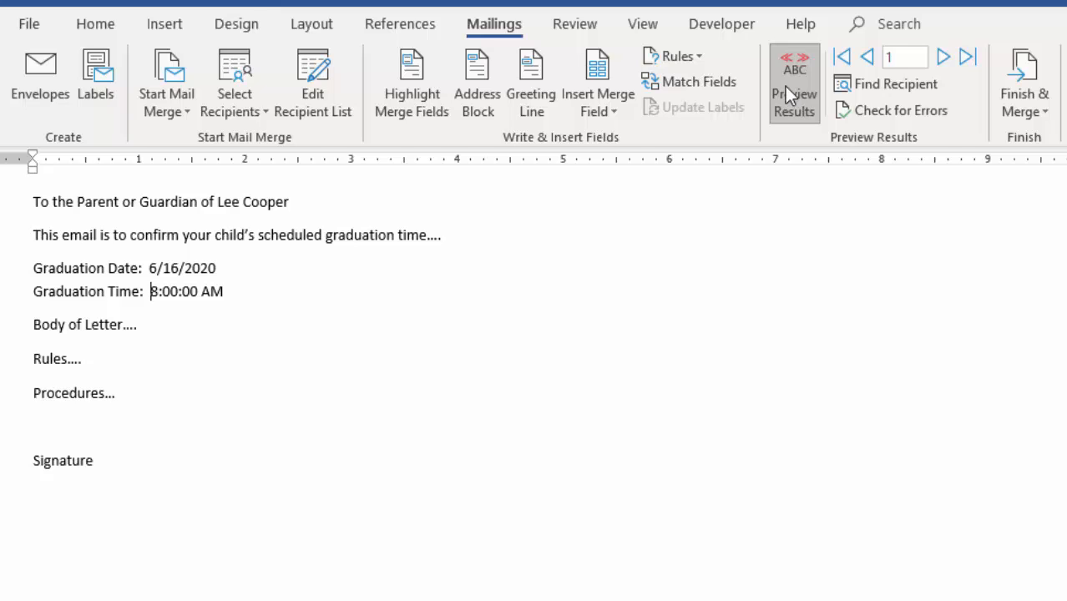
pyautogui.click(941, 67)
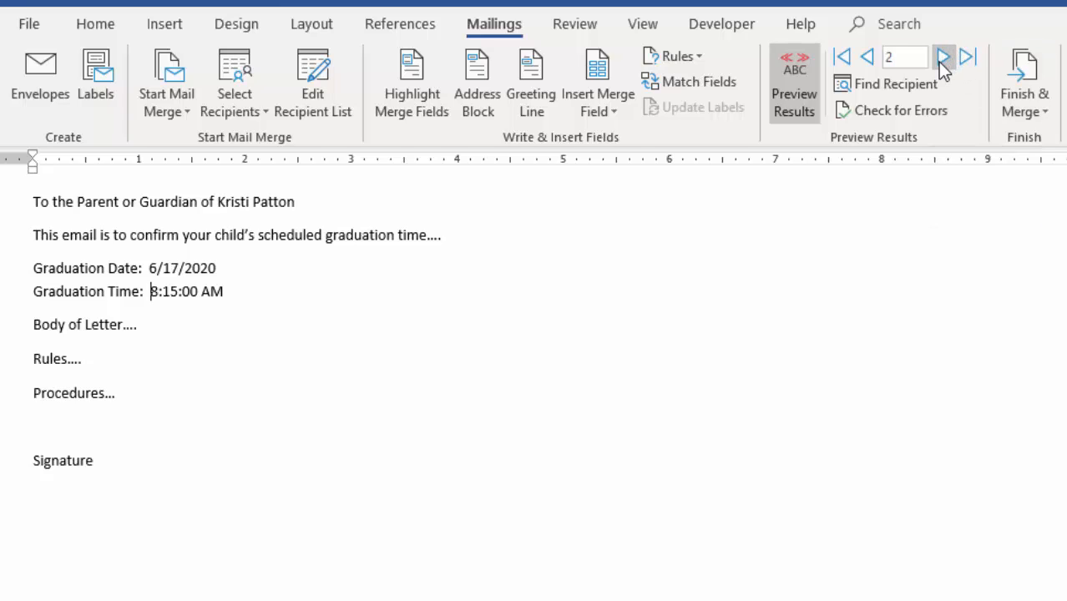
pyautogui.click(939, 63)
pyautogui.click(940, 64)
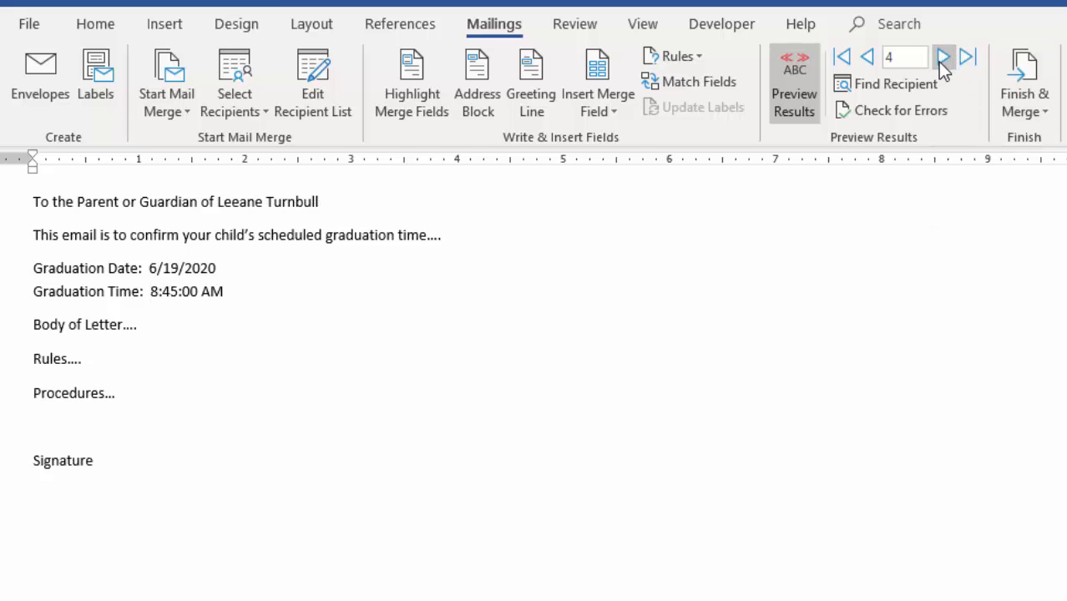
pyautogui.click(868, 63)
pyautogui.click(868, 63)
pyautogui.click(868, 63)
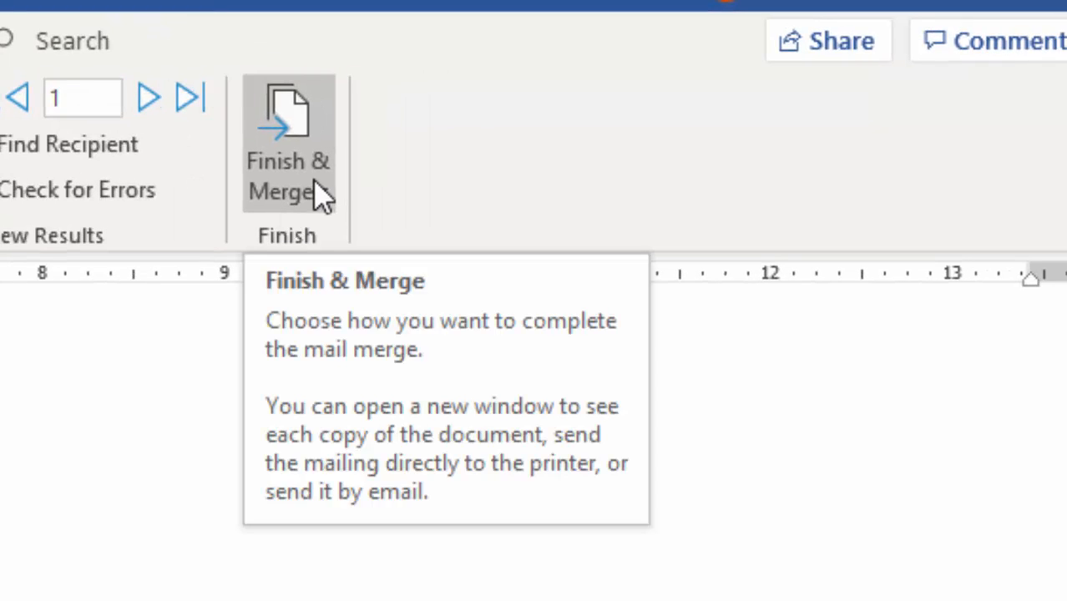
# Begin finishing the merge as email messages and choose the ParentEmail field as the recipient address.
pyautogui.click(317, 191)
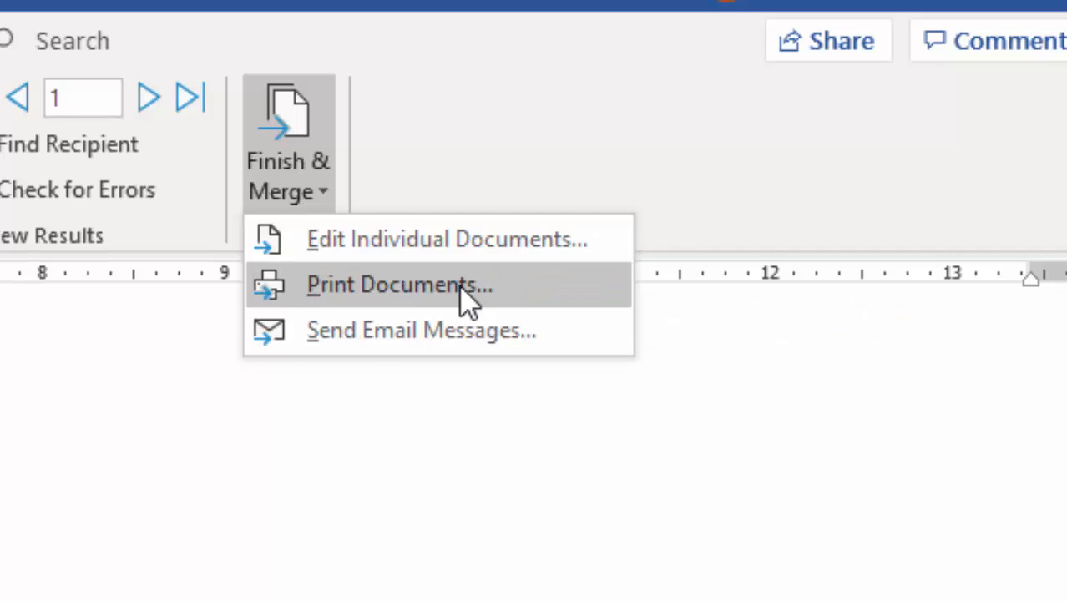
pyautogui.click(459, 333)
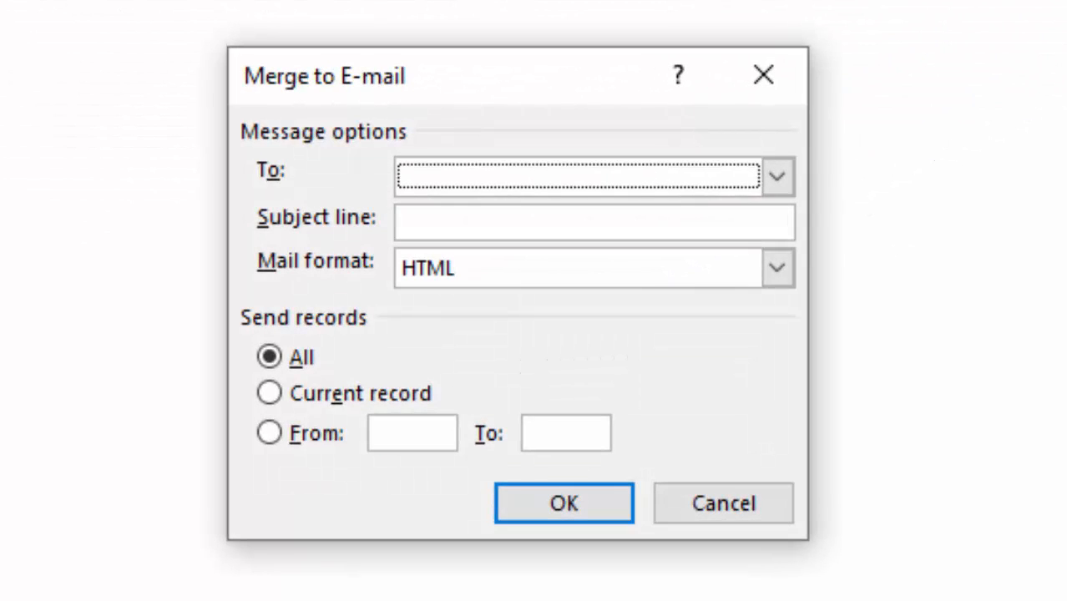
pyautogui.click(777, 178)
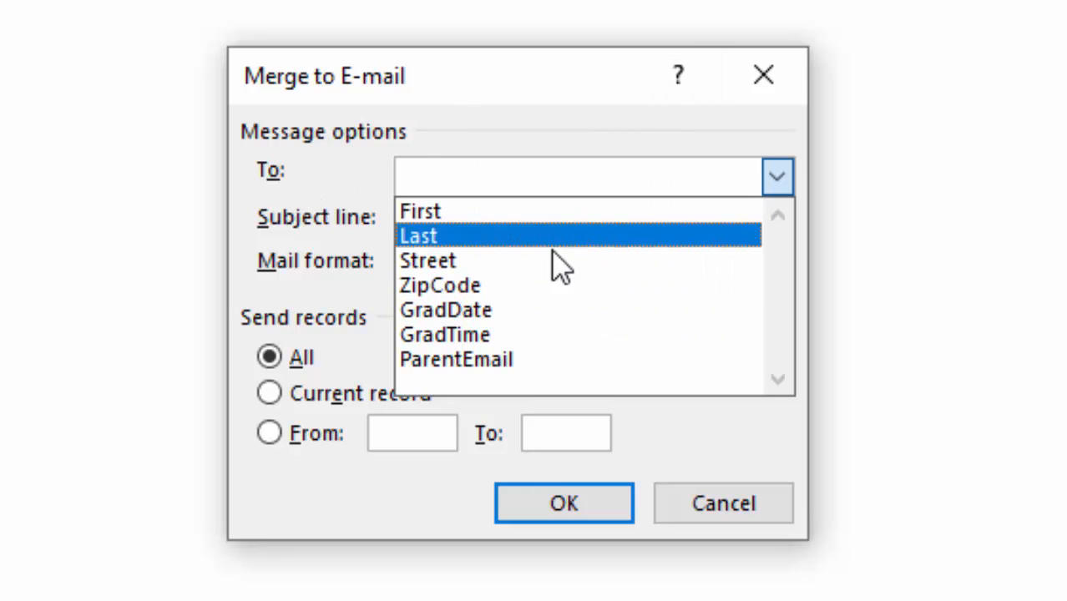
pyautogui.click(484, 359)
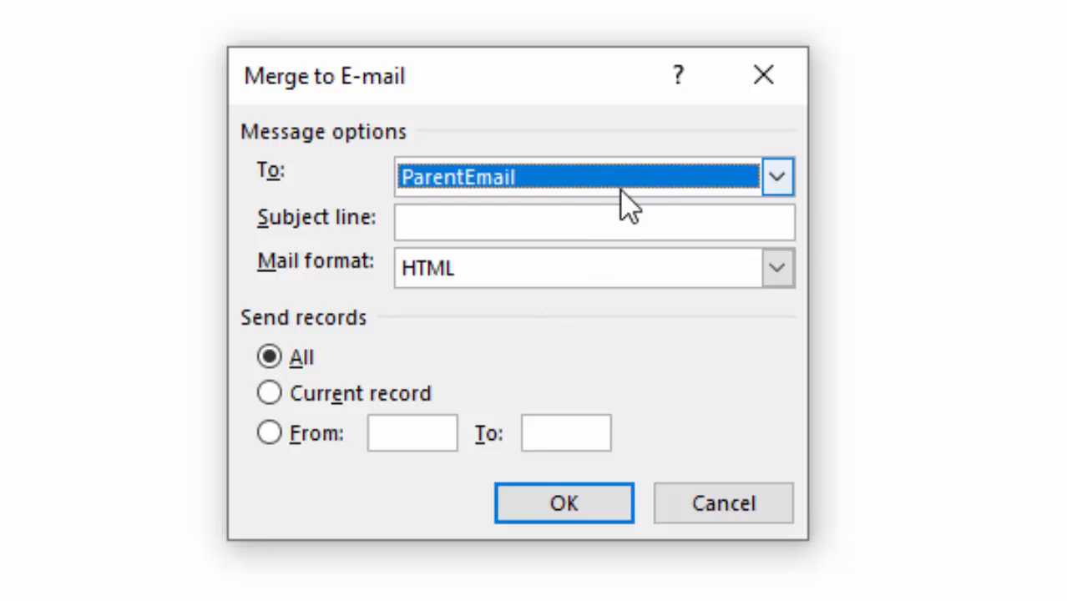
# Enter "Graduation Info" as the email subject line and dismiss the Merge to E-mail dialog without sending.
pyautogui.click(532, 219)
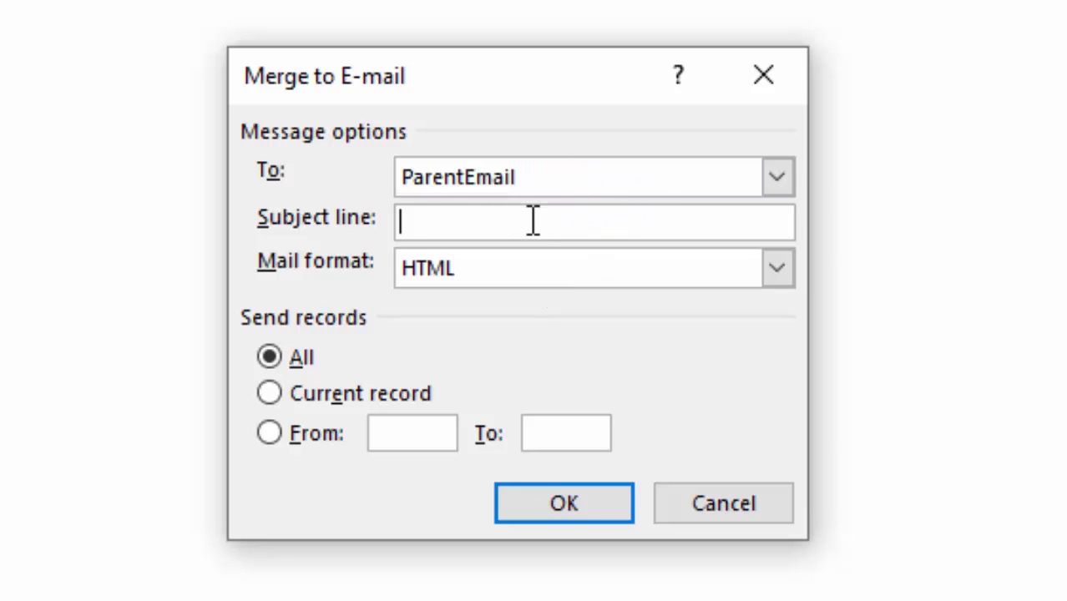
pyautogui.write('Grad')
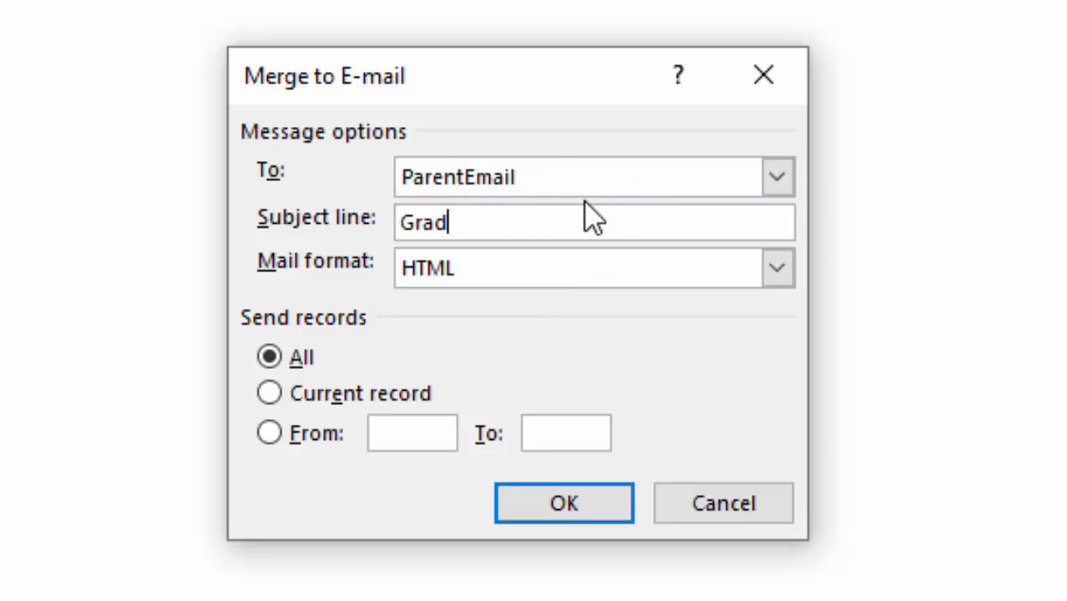
pyautogui.write('uation f')
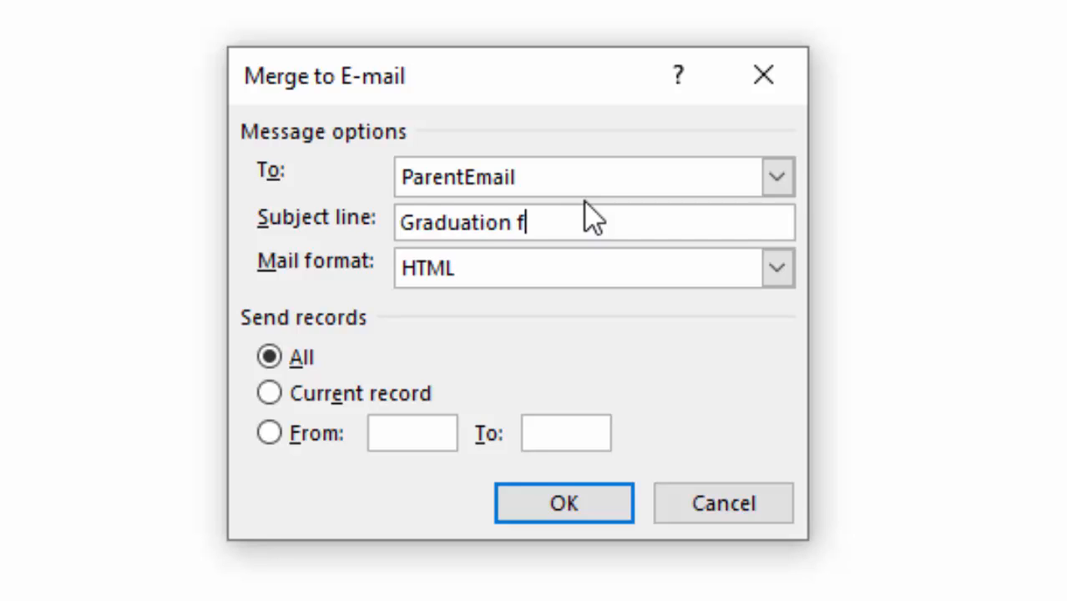
pyautogui.press('BackSpace')
pyautogui.write('Info')
pyautogui.rightClick(660, 222)
pyautogui.click(644, 231)
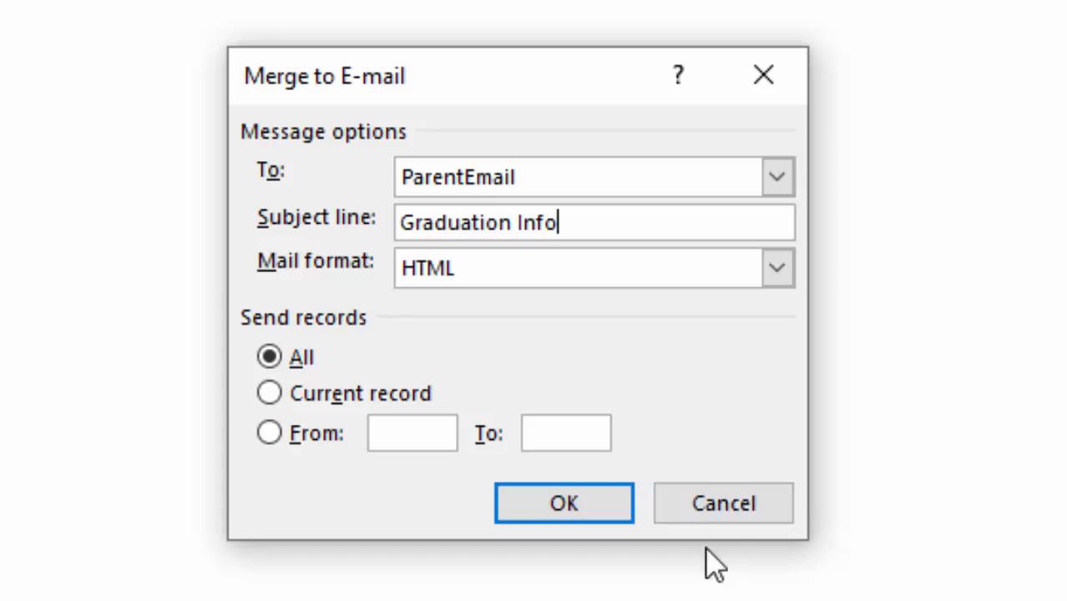
pyautogui.click(745, 526)
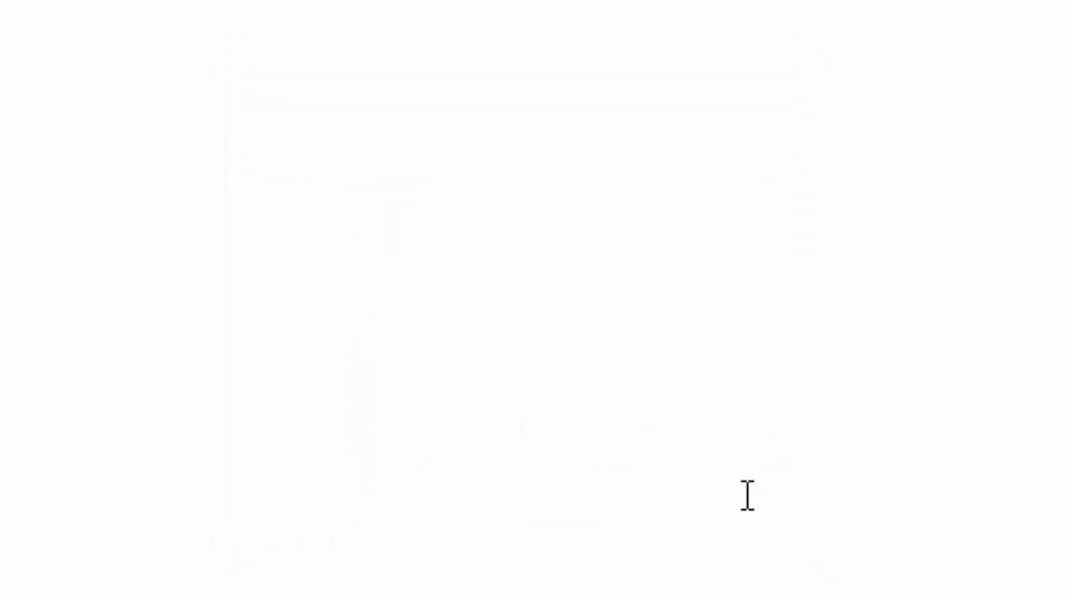